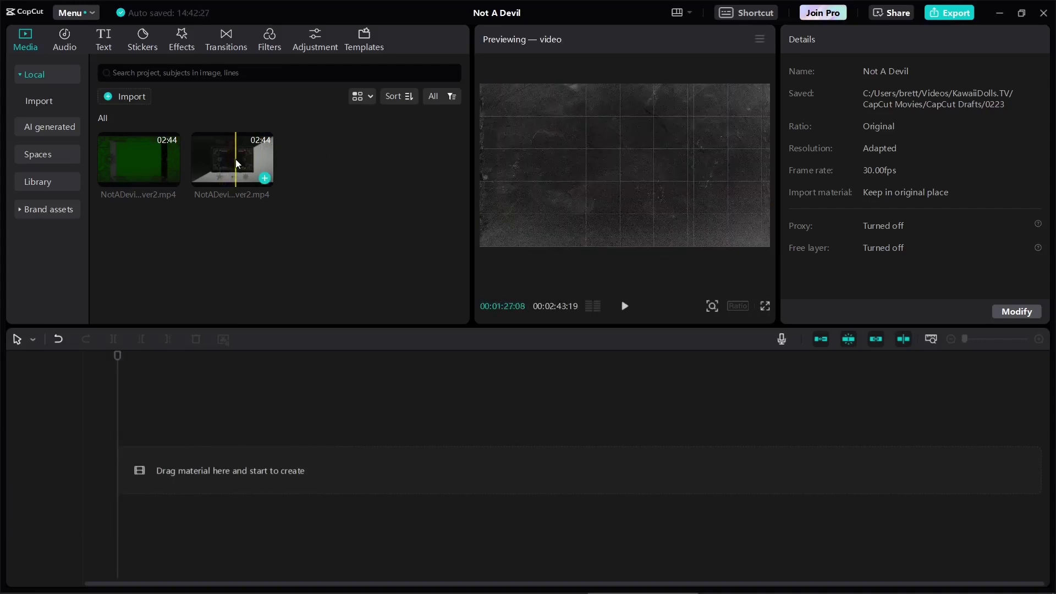
Place NotADevil_distribute_back_ver2.mp4 at the start of the main track and NotADevil_distribute_front_ver2.mp4 on a track directly above it.
left_click_drag(236, 159, 135, 474)
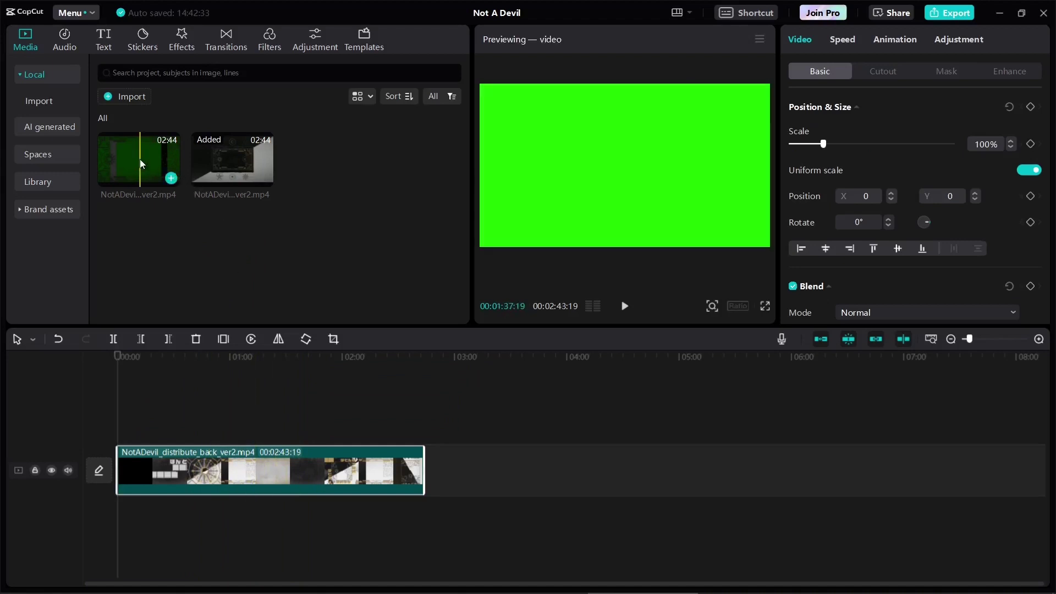
left_click_drag(140, 160, 118, 423)
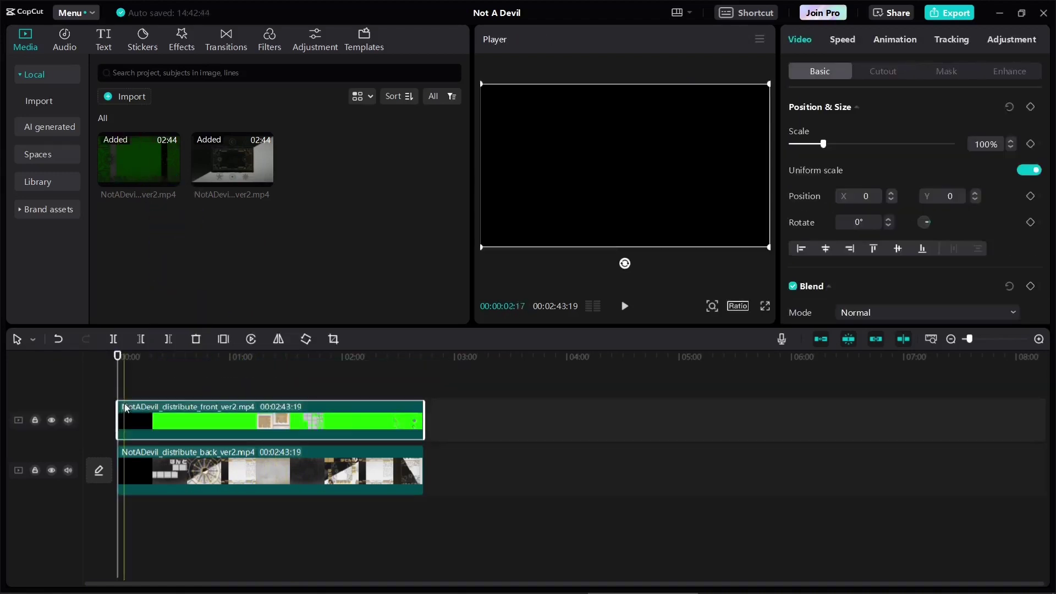
Apply a chroma key to the front video, sampling its bright green background at about 45 seconds, and set the strength to 52.
left_click_drag(118, 358, 201, 391)
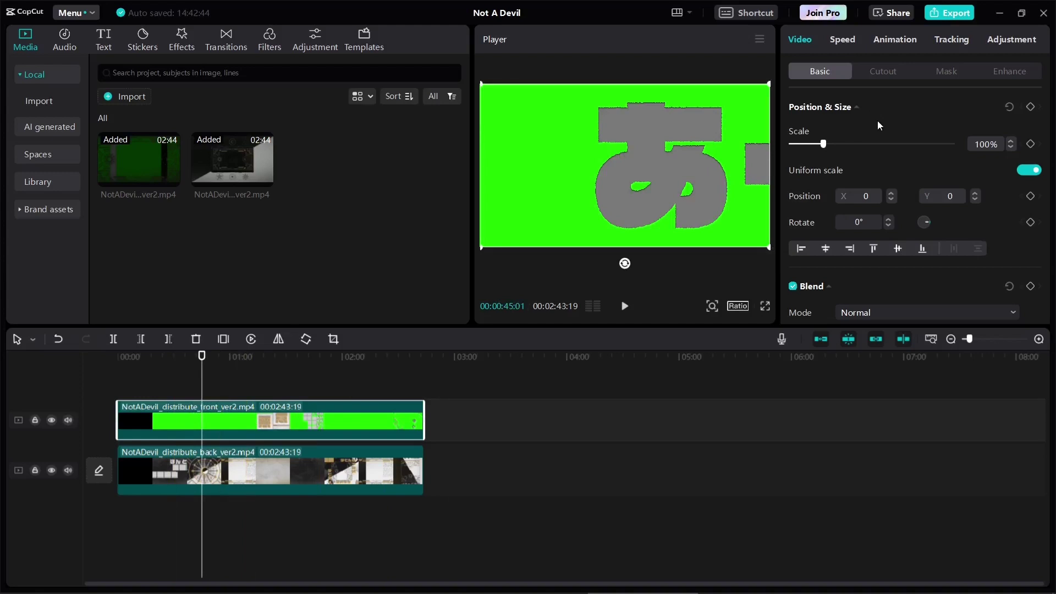
left_click(881, 71)
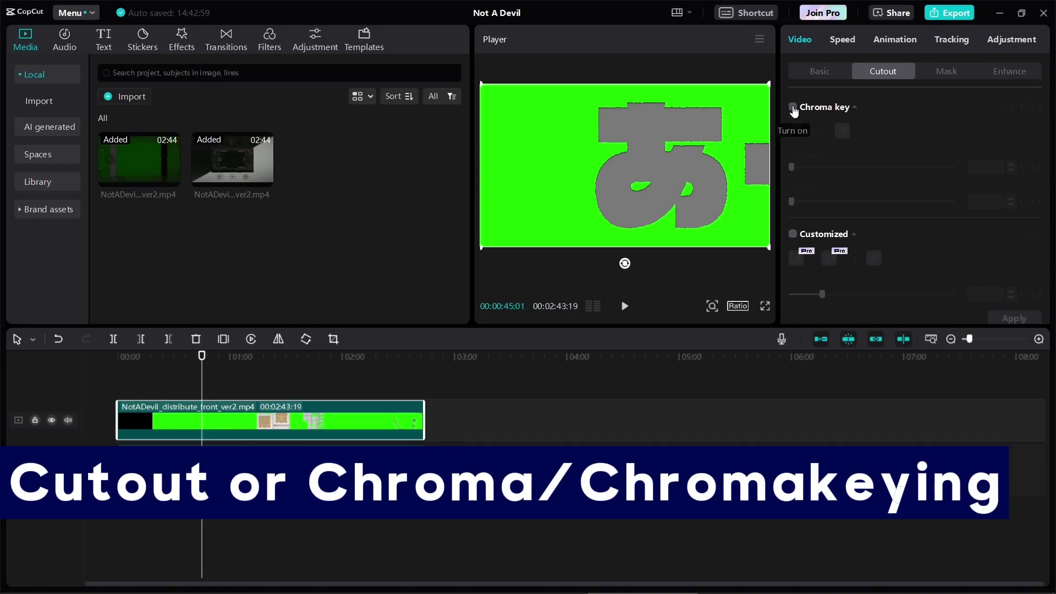
left_click(792, 108)
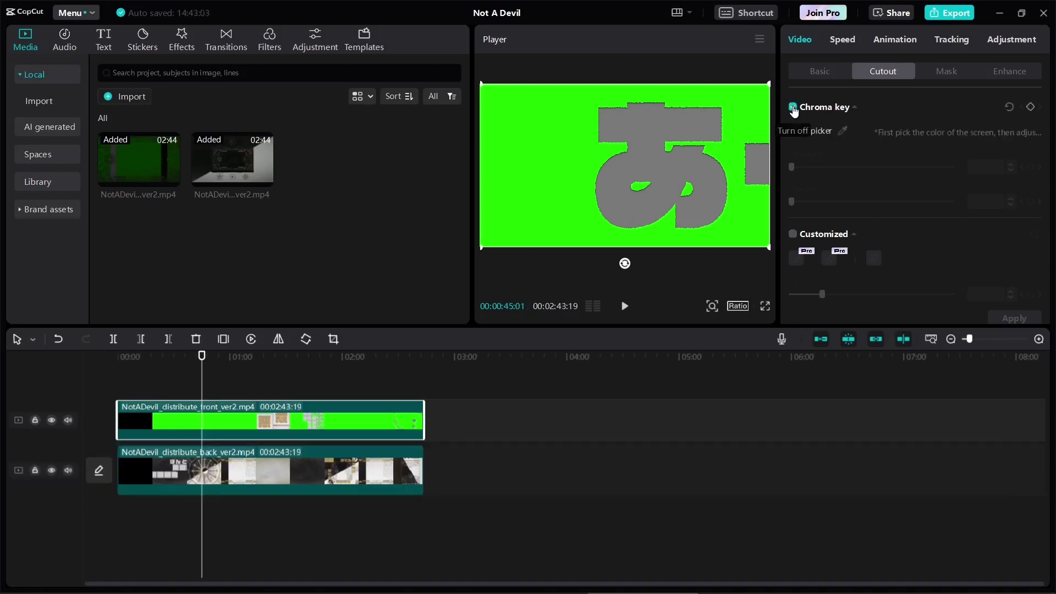
left_click(844, 131)
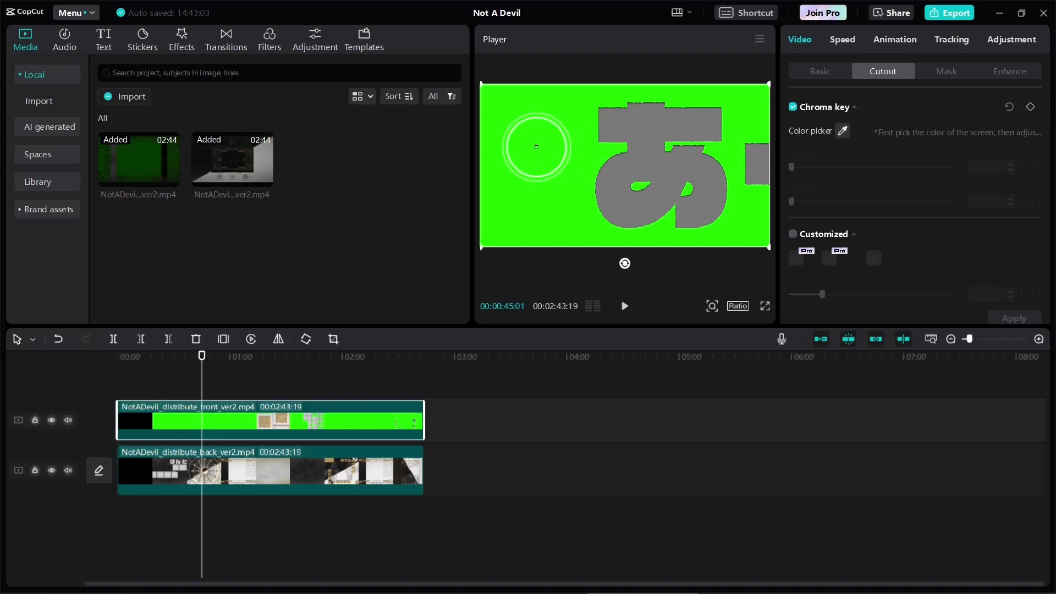
left_click(538, 142)
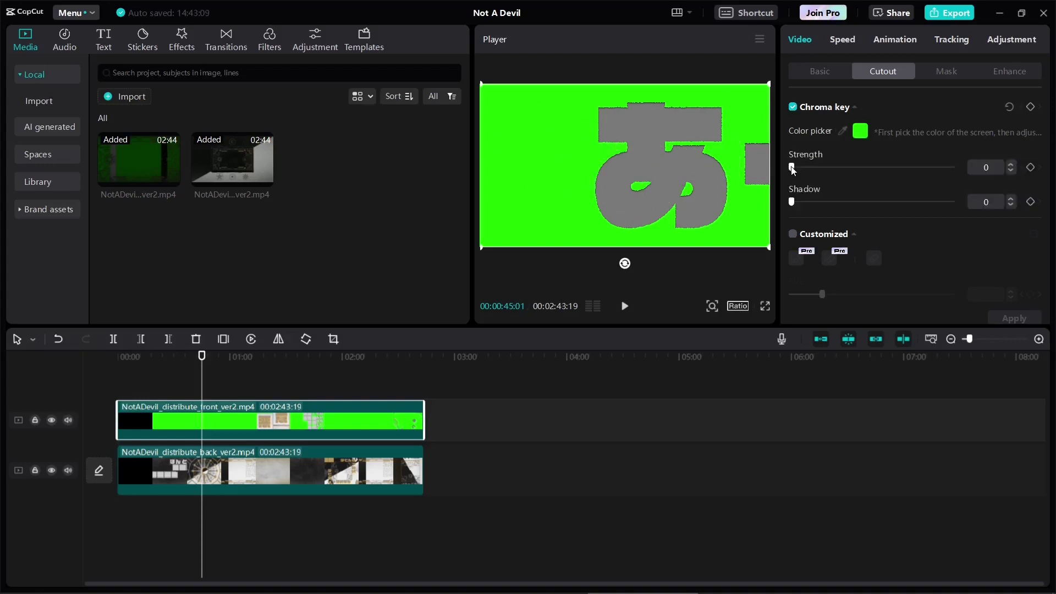
left_click_drag(792, 169, 869, 172)
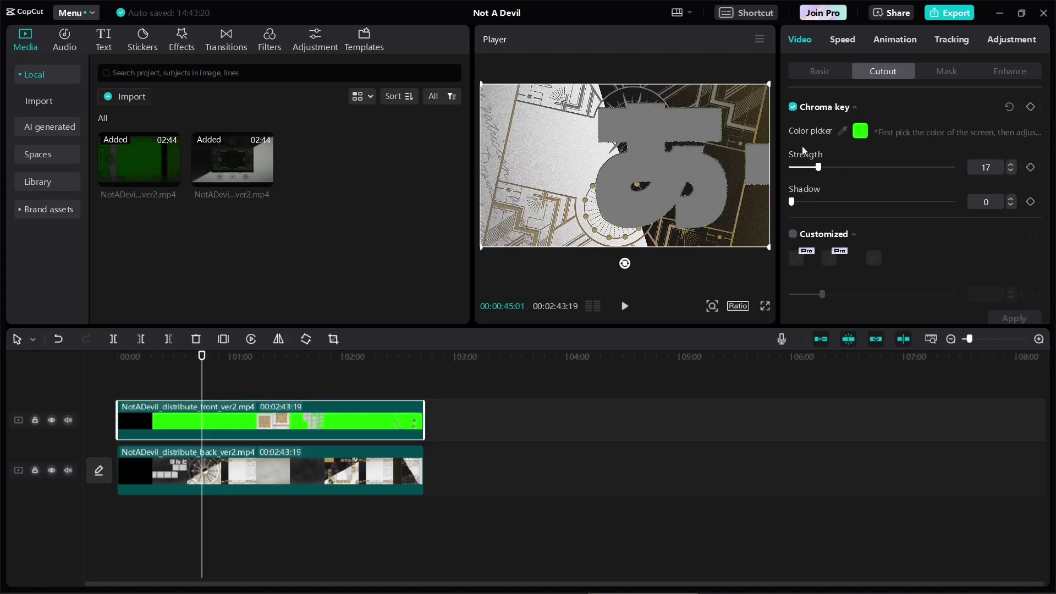
left_click_drag(819, 167, 882, 174)
Play back the composite, including from the beginning, and raise the front video's chroma key strength to 100.
left_click(625, 308)
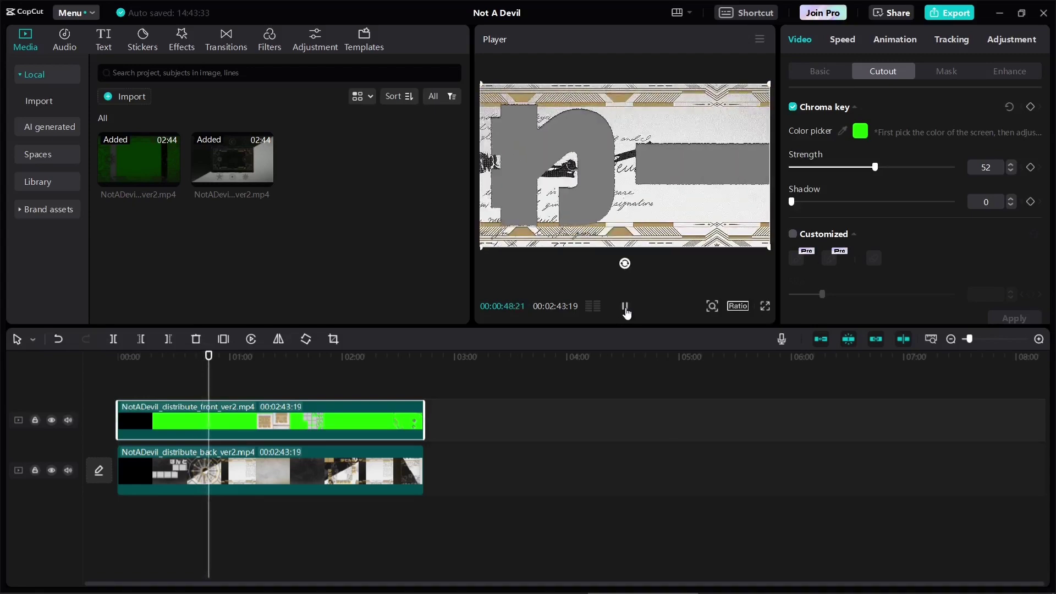
left_click(625, 307)
key("Home")
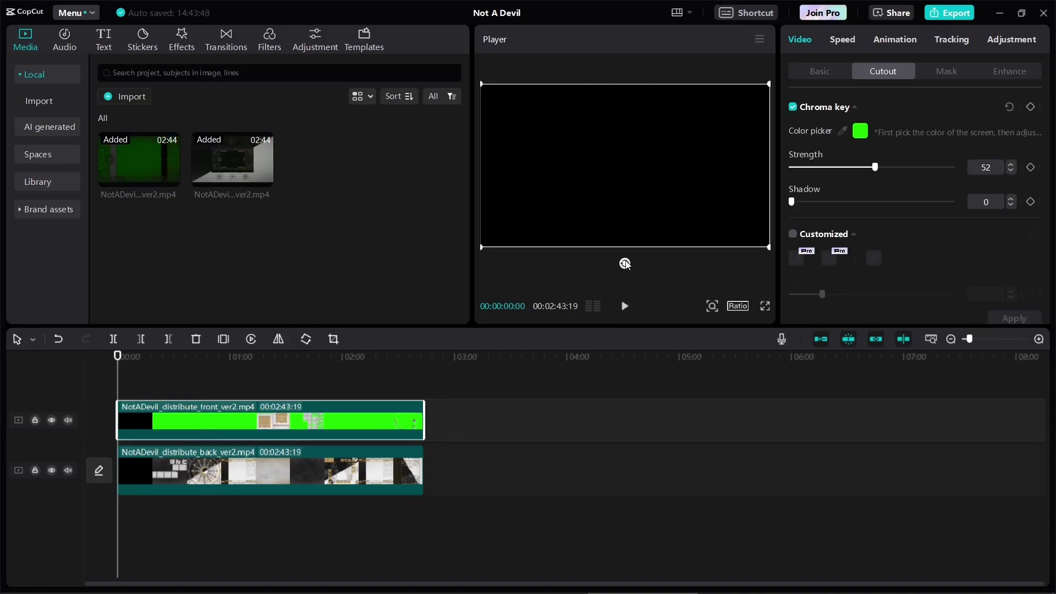
left_click(625, 308)
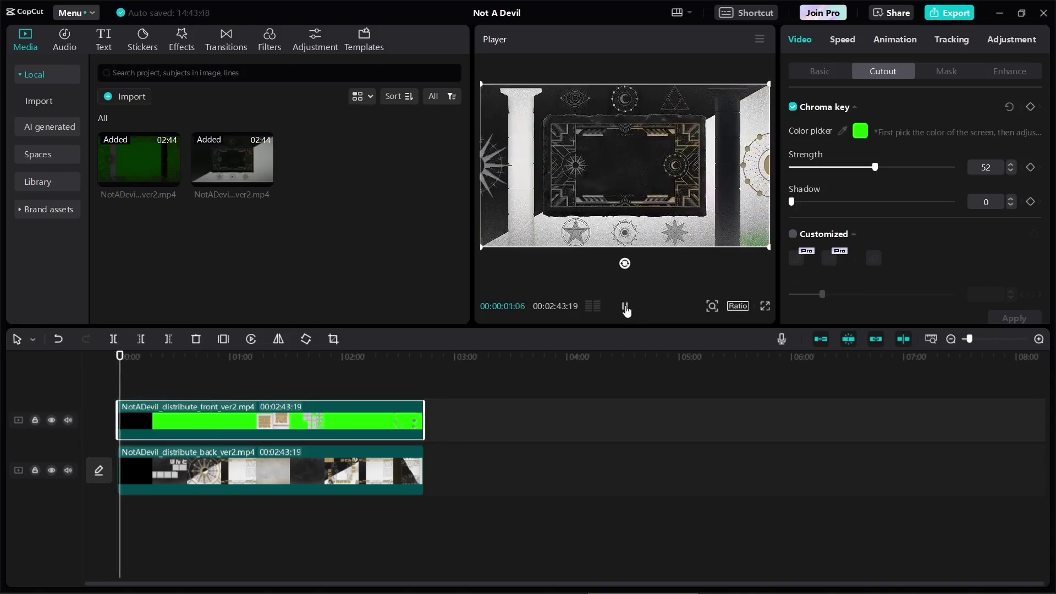
left_click(626, 307)
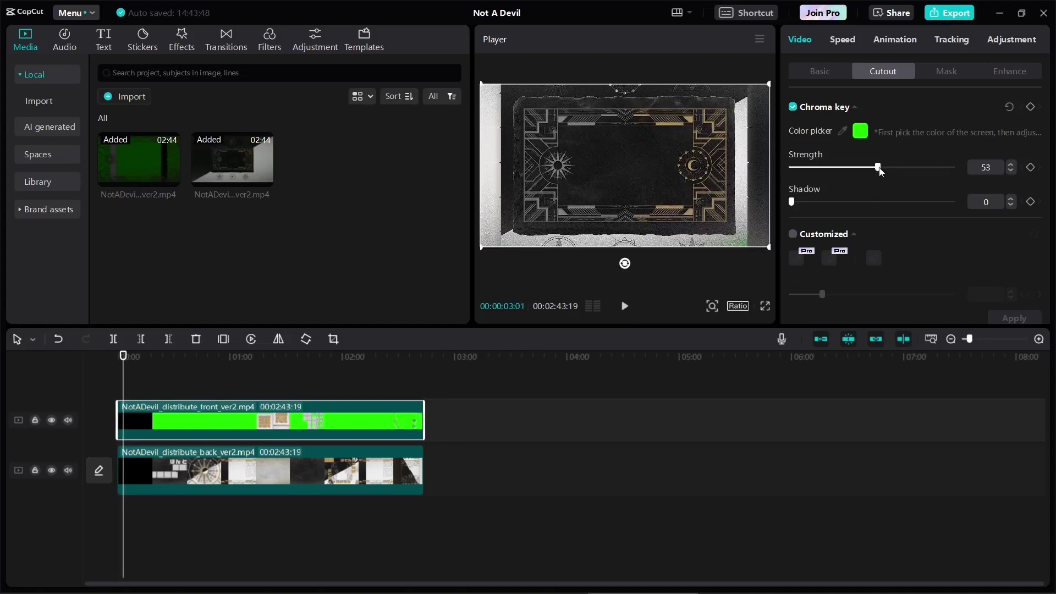
left_click_drag(933, 171, 963, 172)
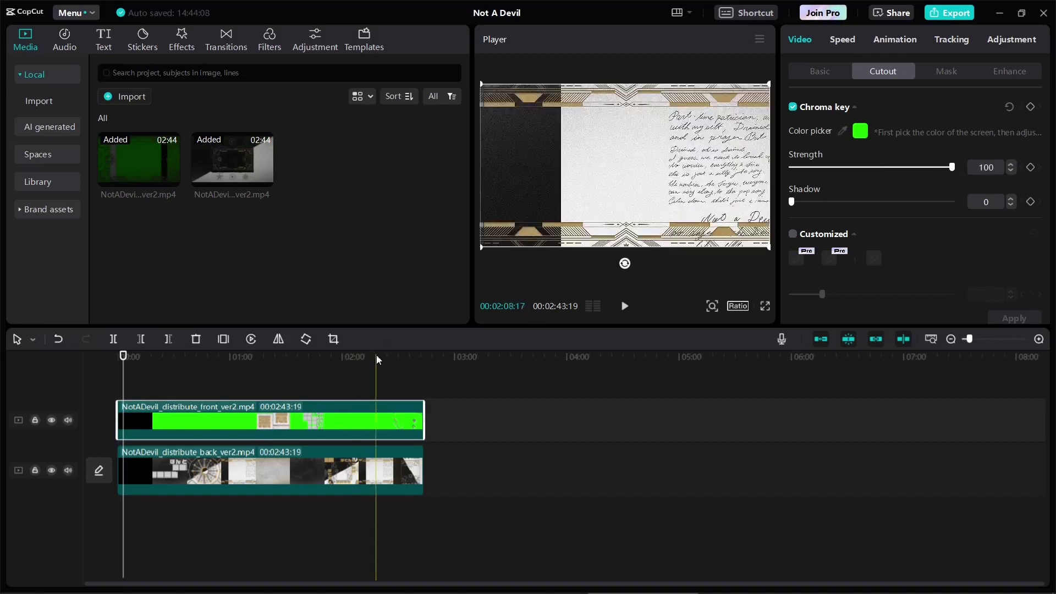
left_click(624, 306)
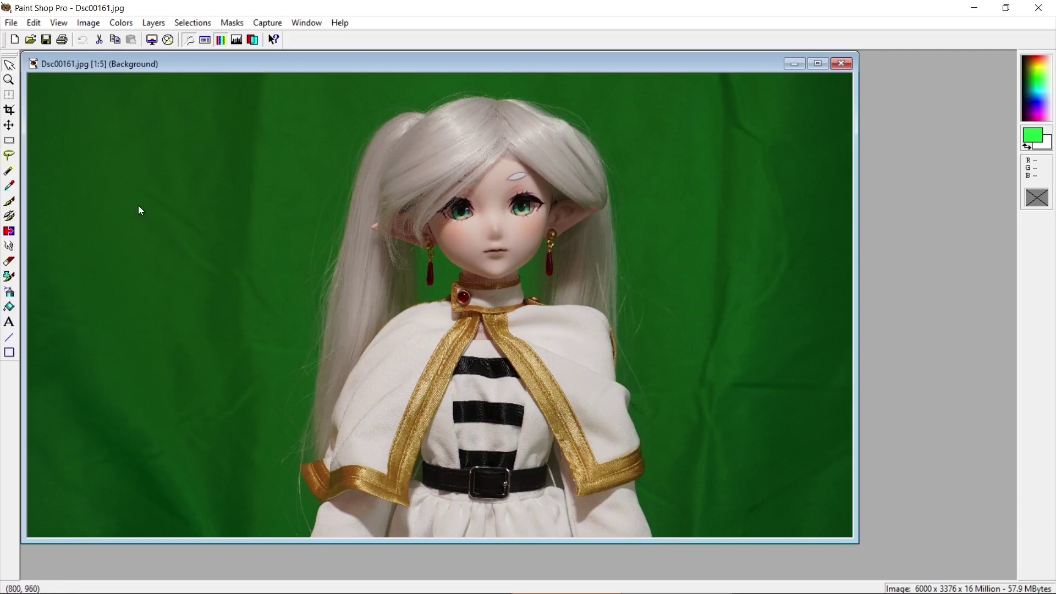
Switch to Paint Shop Pro and make a rectangular selection around the doll in Dsc00161.jpg.
left_click(9, 141)
left_click_drag(681, 536, 260, 87)
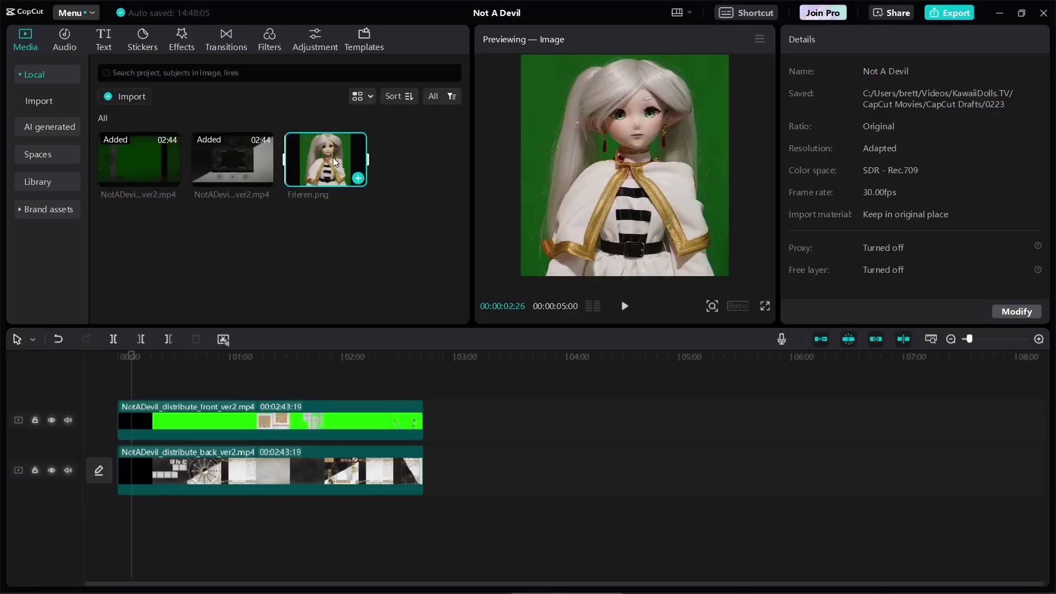
Place Frieren.png on its own track between the front and back videos, starting about 7 seconds into the timeline.
mouse_move(332, 157)
left_mouse_down()
mouse_move(340, 200)
mouse_move(450, 389)
mouse_move(417, 441)
mouse_move(363, 444)
left_mouse_up()
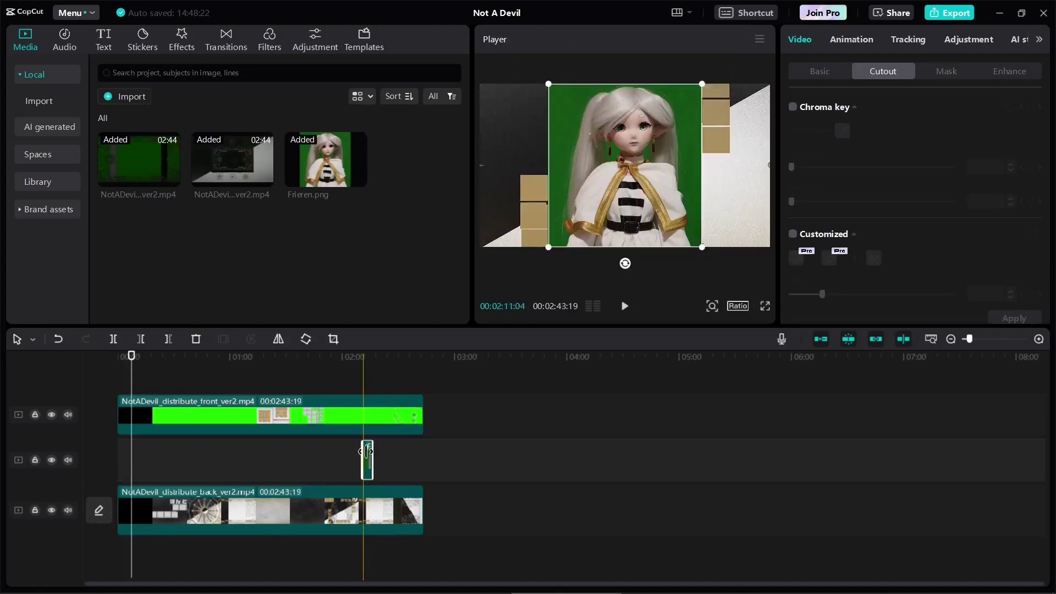
left_click(1039, 339)
left_click(1039, 339)
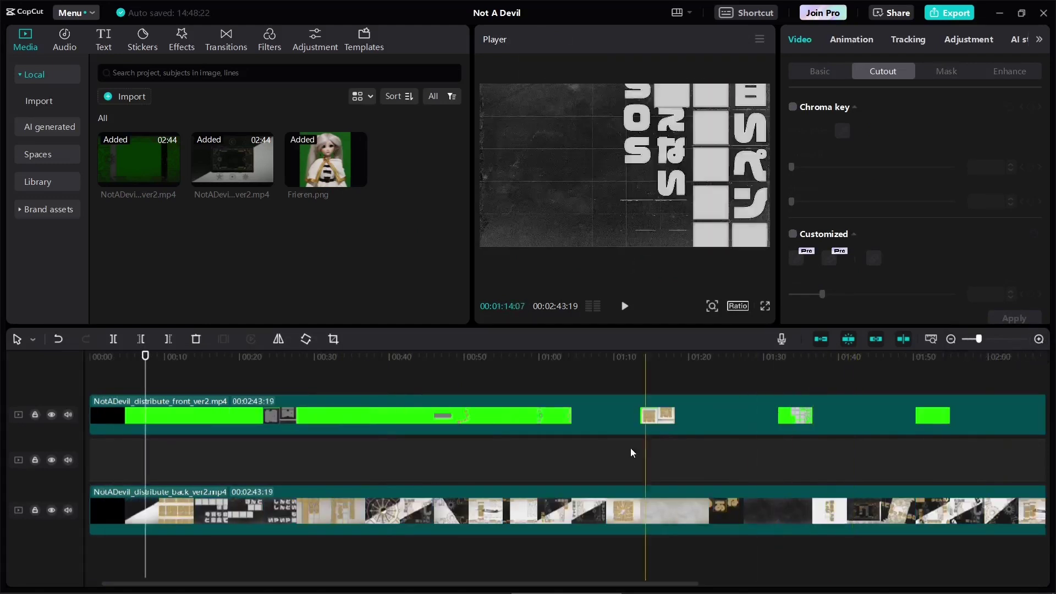
left_click_drag(471, 583, 625, 583)
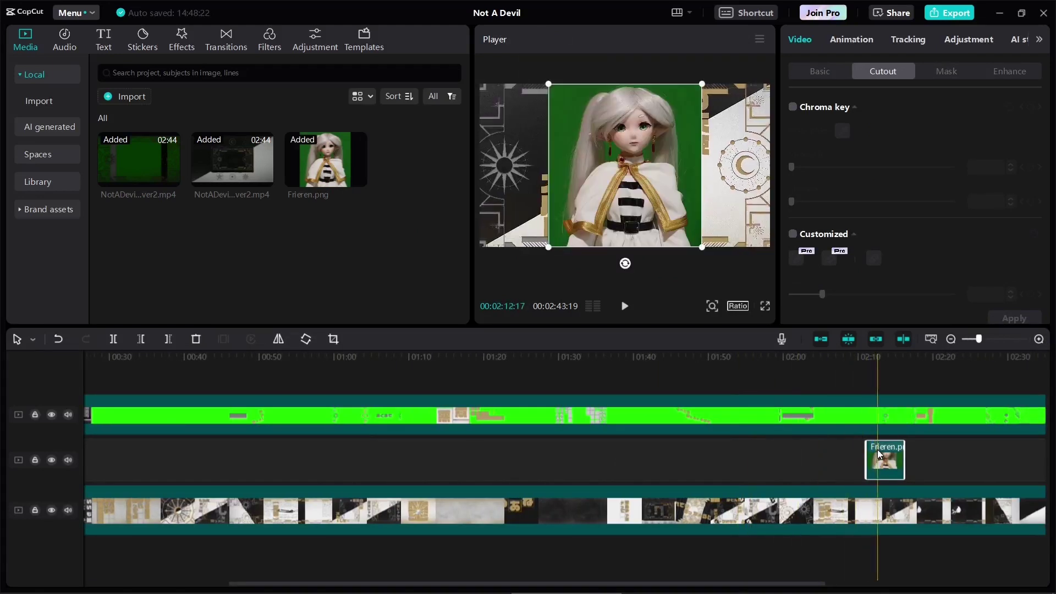
left_click_drag(876, 452, 150, 457)
left_click(140, 374)
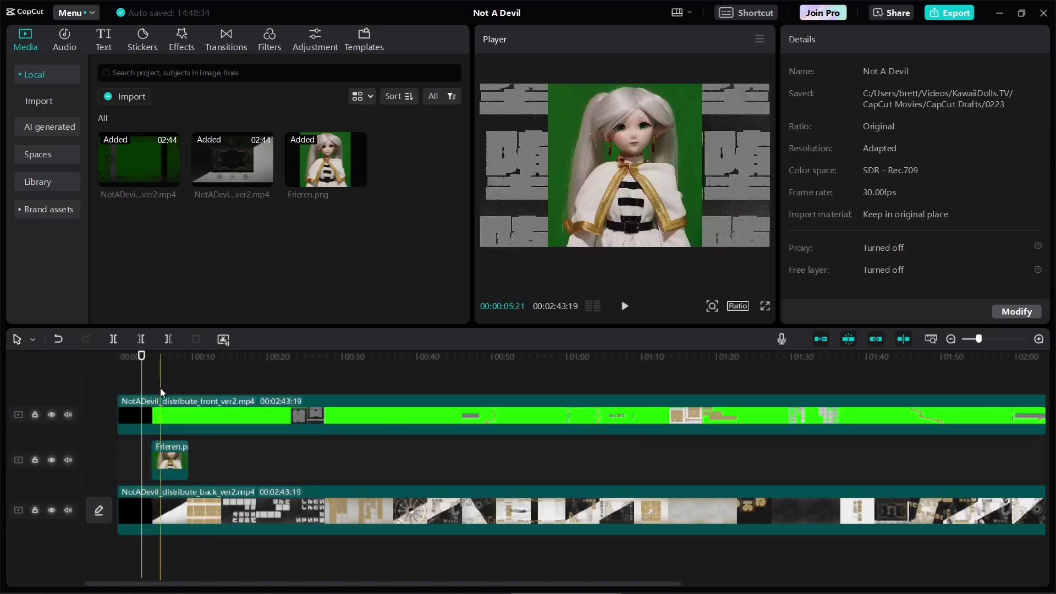
mouse_move(163, 451)
left_mouse_down()
mouse_move(152, 449)
mouse_move(180, 451)
left_mouse_up()
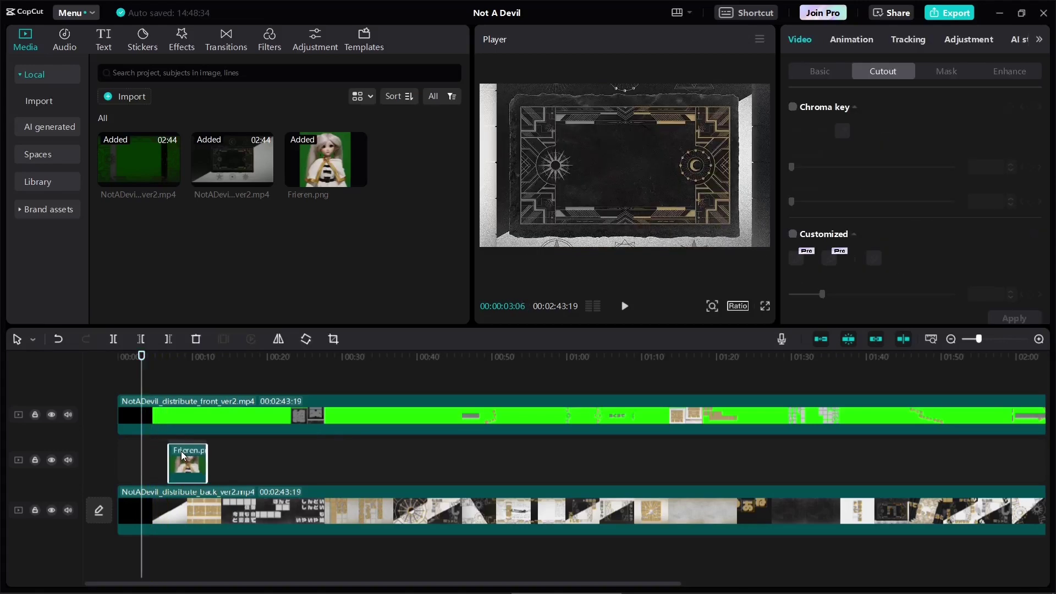
Apply a chroma key to the Frieren.png clip, sampling its dark green backdrop, and set the strength to 11.
left_click(175, 384)
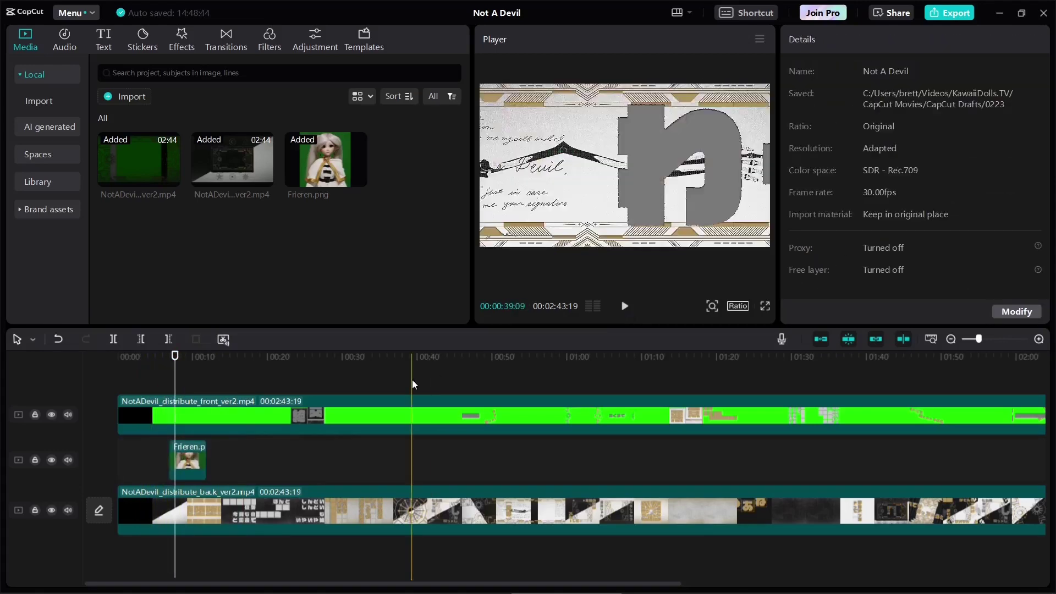
left_click(190, 447)
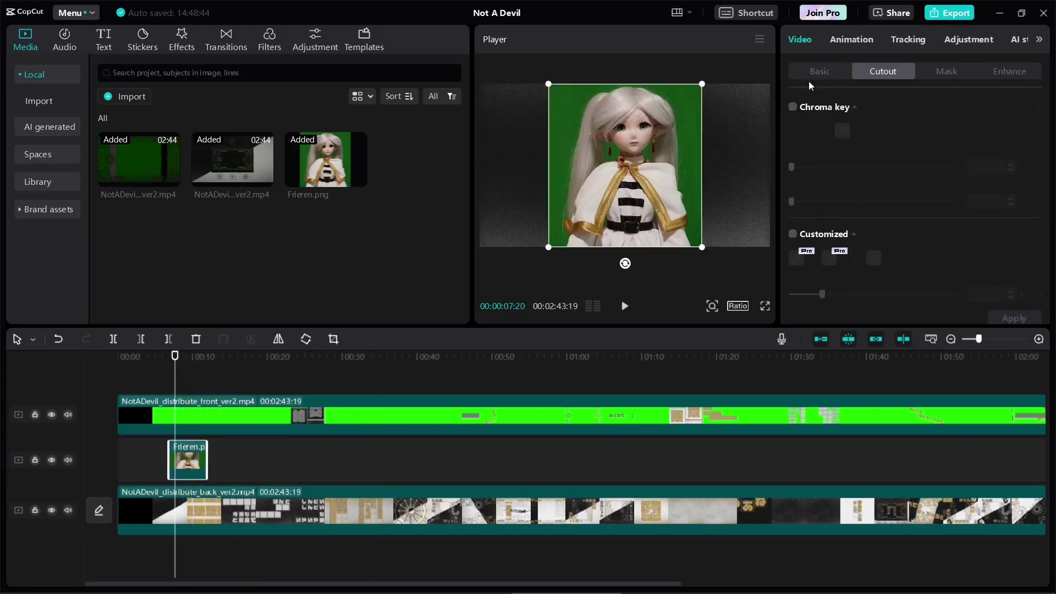
left_click(792, 107)
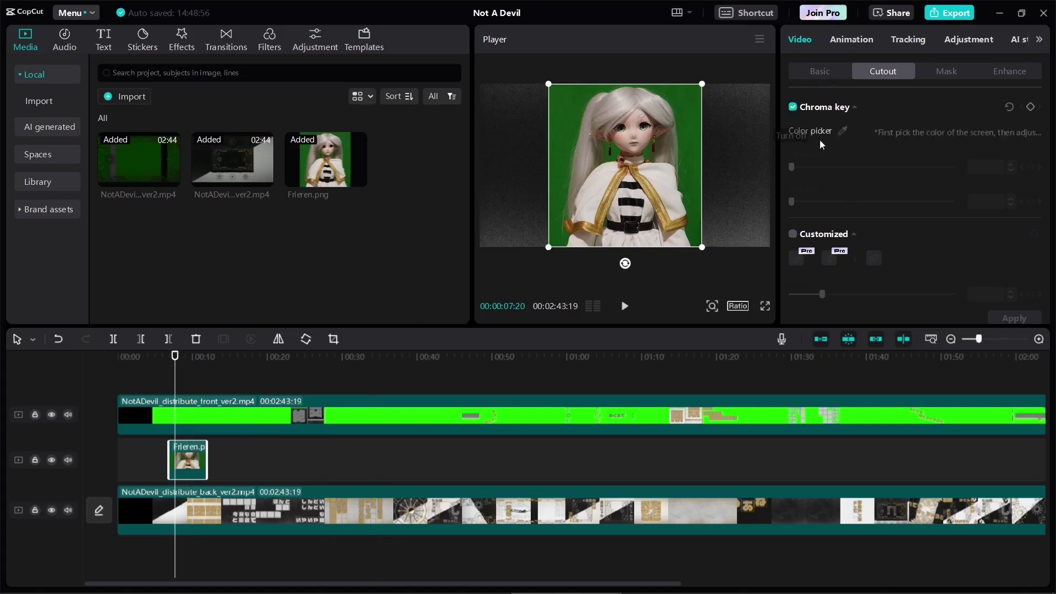
left_click(841, 130)
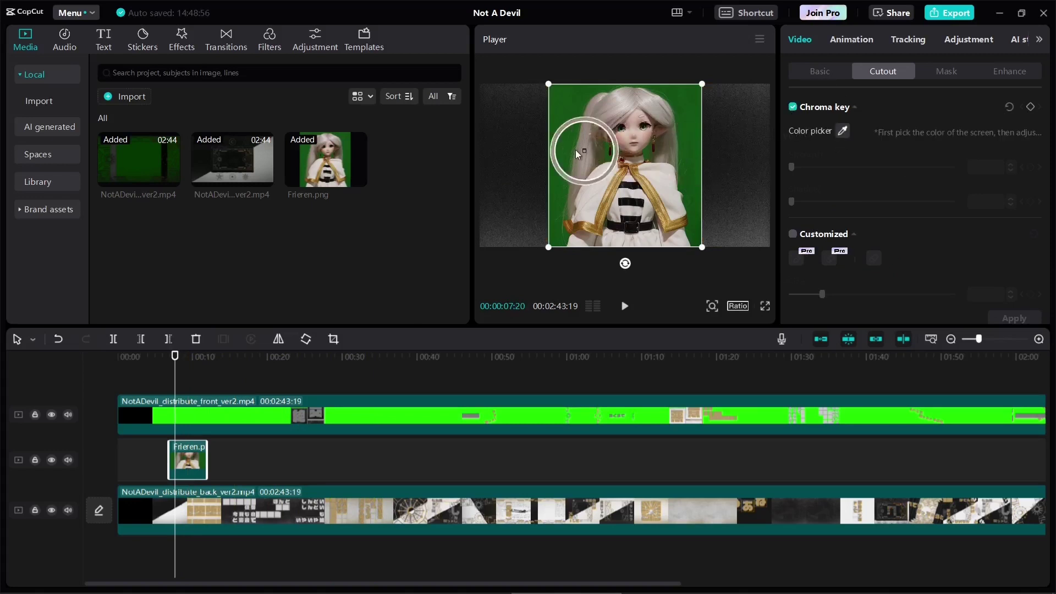
left_click(566, 122)
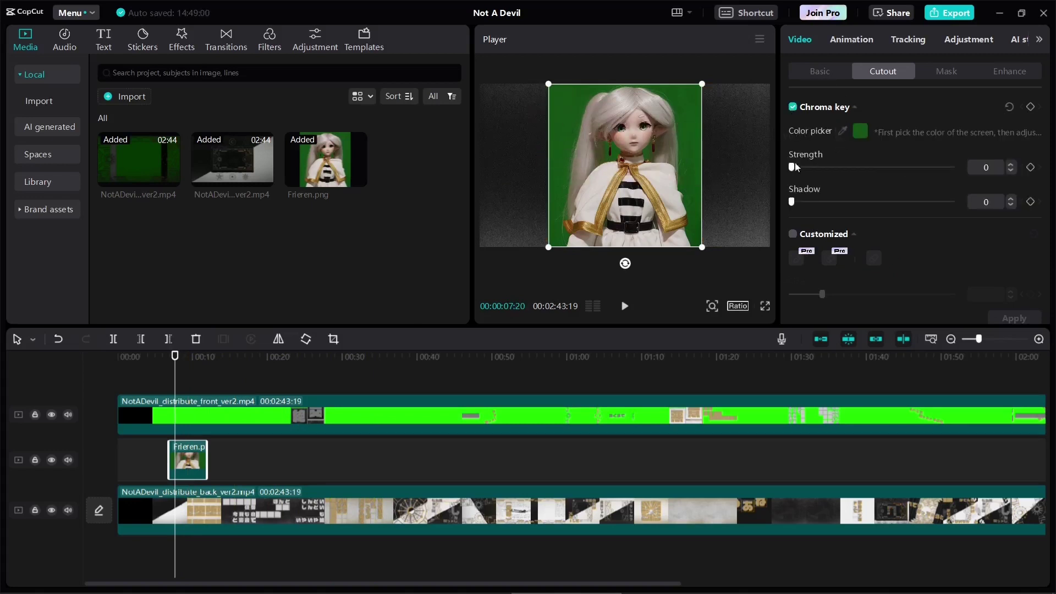
left_click_drag(792, 170, 814, 175)
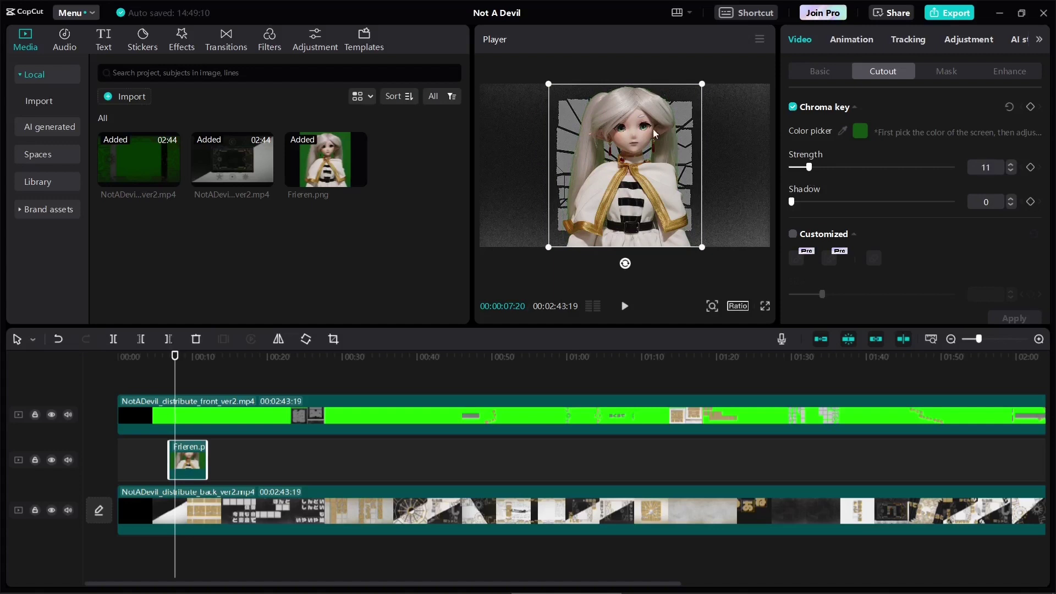
Scale down the Frieren image and position it at the lower right of the video frame, checking it against the moving background.
left_click_drag(641, 170, 613, 185)
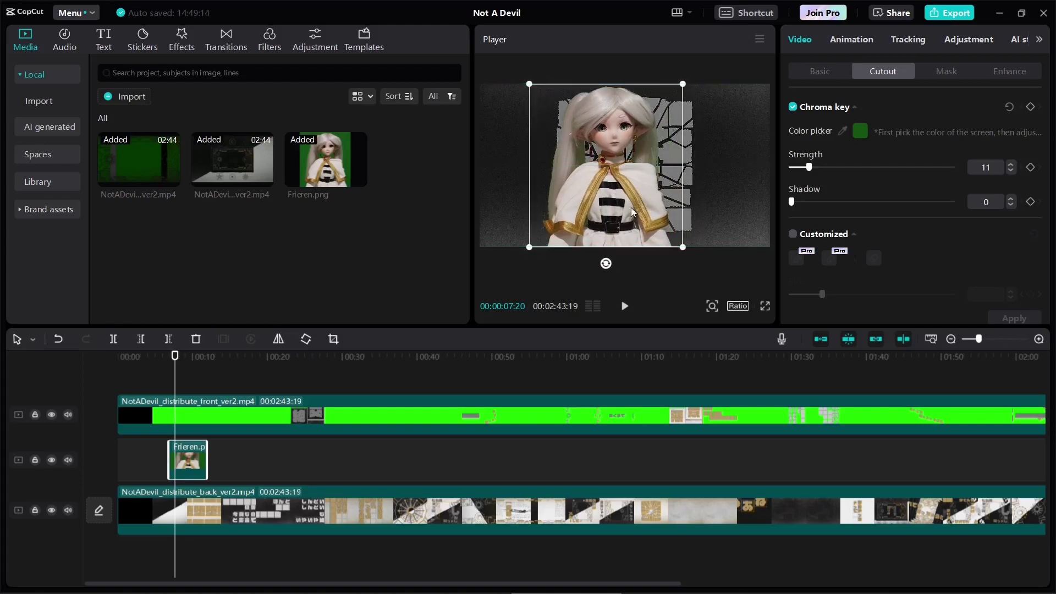
key("space")
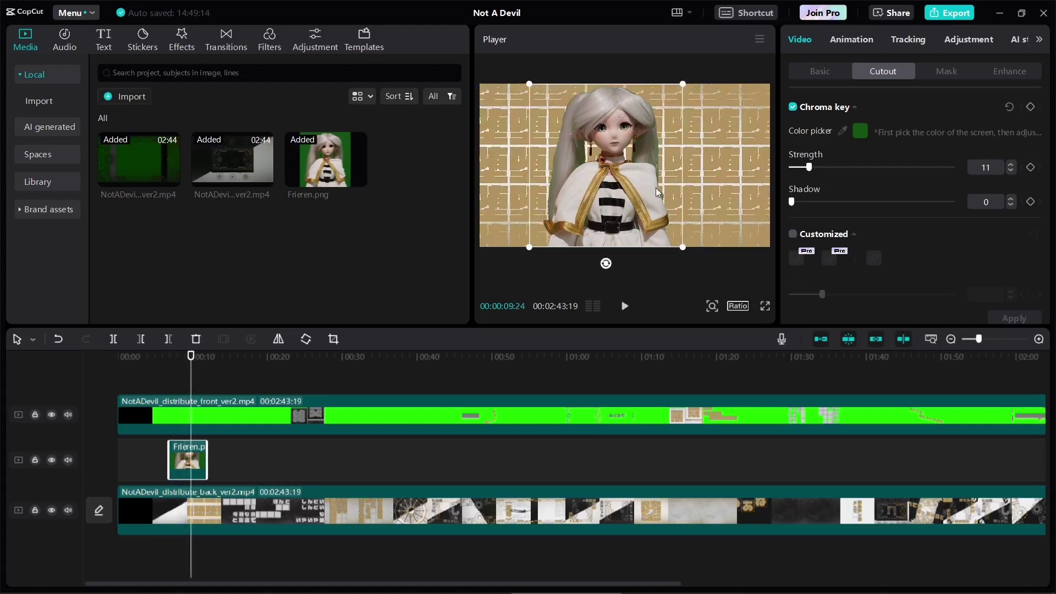
left_click_drag(683, 87, 660, 107)
left_click_drag(622, 167, 681, 198)
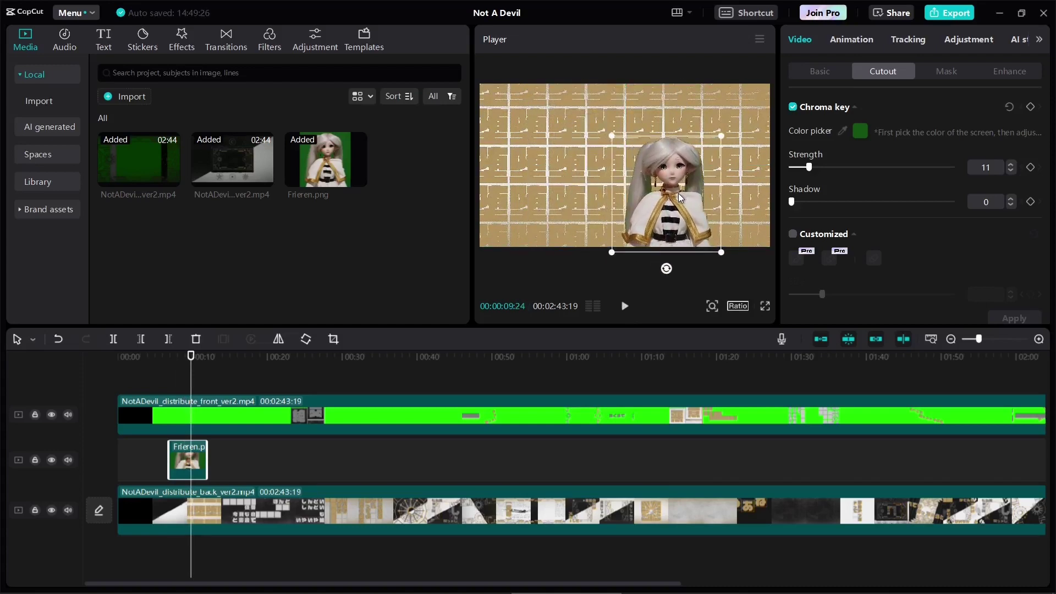
left_click(153, 368)
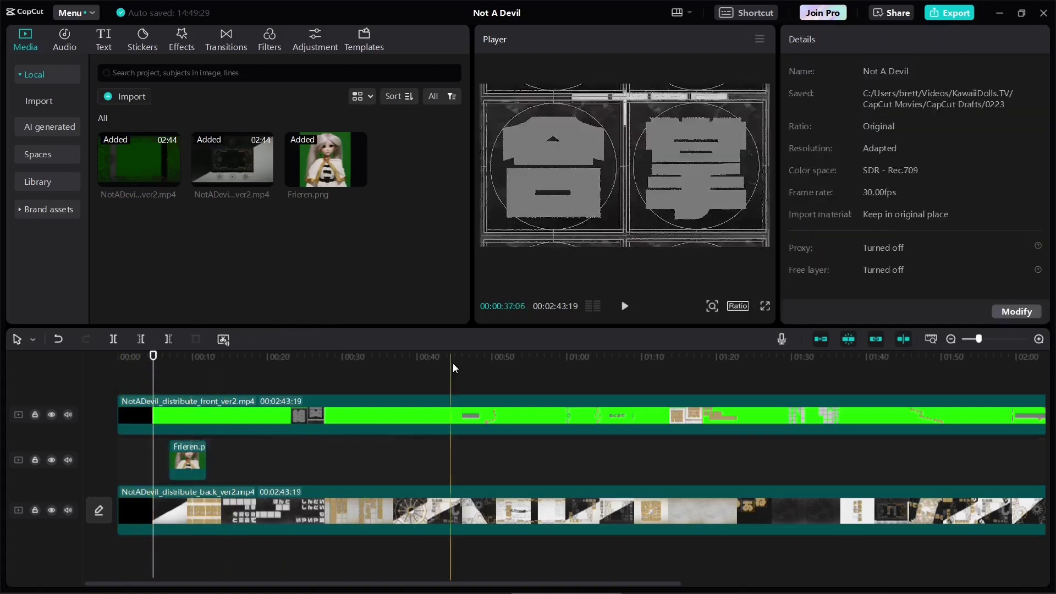